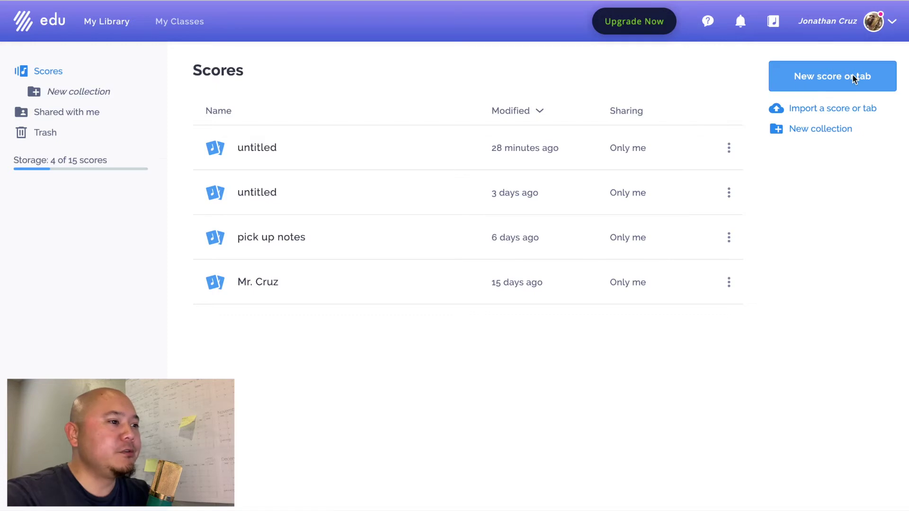
- Create a new private score titled "grace notes flams drags" and continue to its instrument selection
{"action": "left_click", "coordinate": [806, 80]}
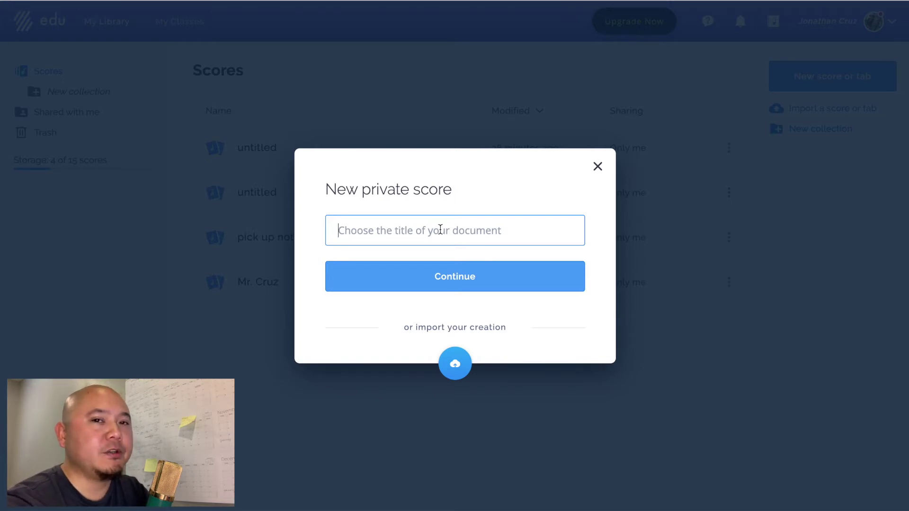
{"action": "type", "text": "grac n"}
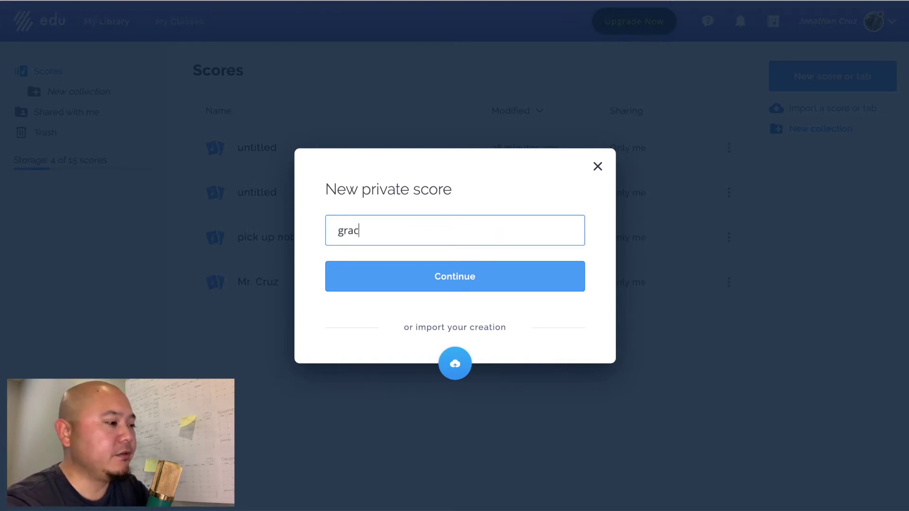
{"action": "key", "text": "BackSpace"}
{"action": "key", "text": "BackSpace"}
{"action": "type", "text": "e notes flams drags"}
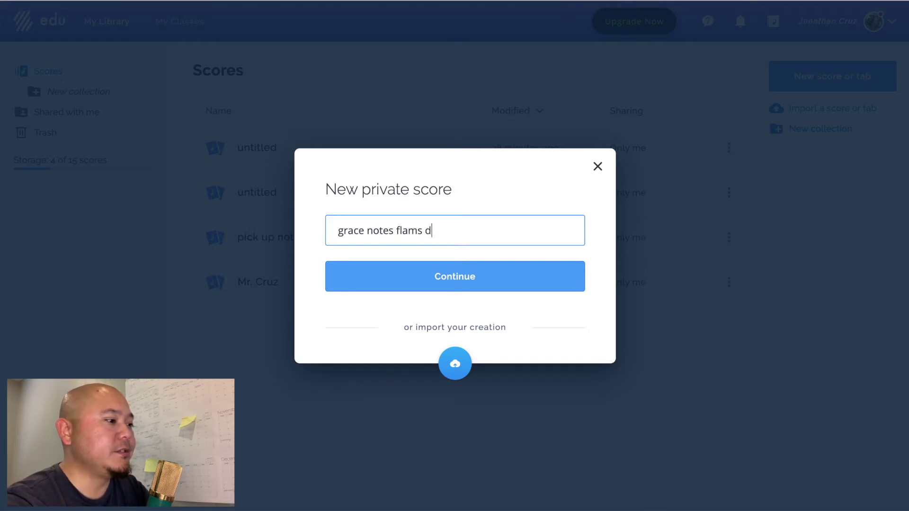
{"action": "left_click", "coordinate": [448, 278]}
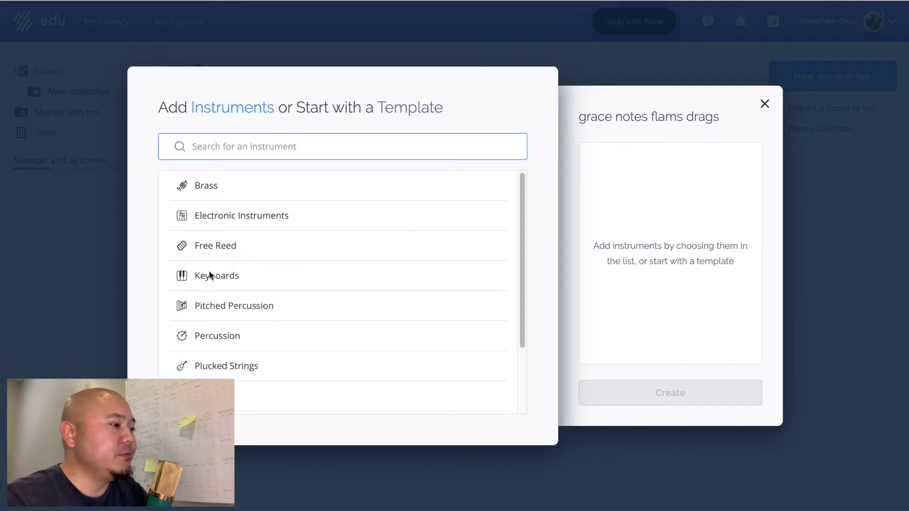
- Add Trumpet and Acoustic Snare Drum as the score's instruments and create the score
{"action": "left_click", "coordinate": [198, 186]}
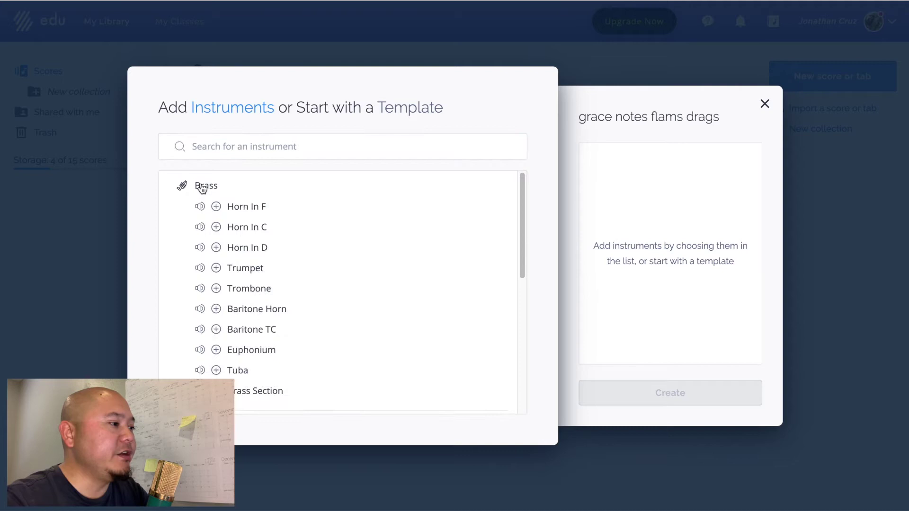
{"action": "left_click", "coordinate": [216, 269]}
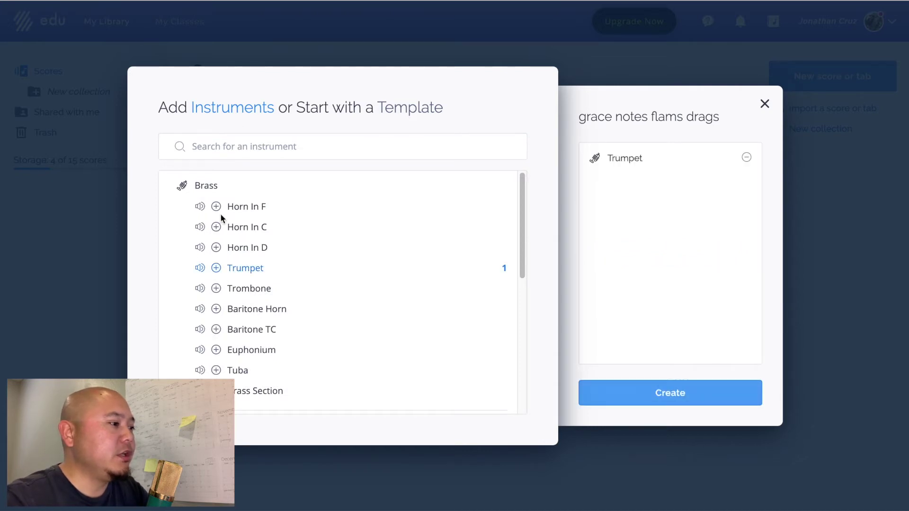
{"action": "scroll", "coordinate": [232, 222], "scroll_direction": "down", "scroll_amount": 5}
{"action": "left_click", "coordinate": [250, 147]}
{"action": "type", "text": "snare"}
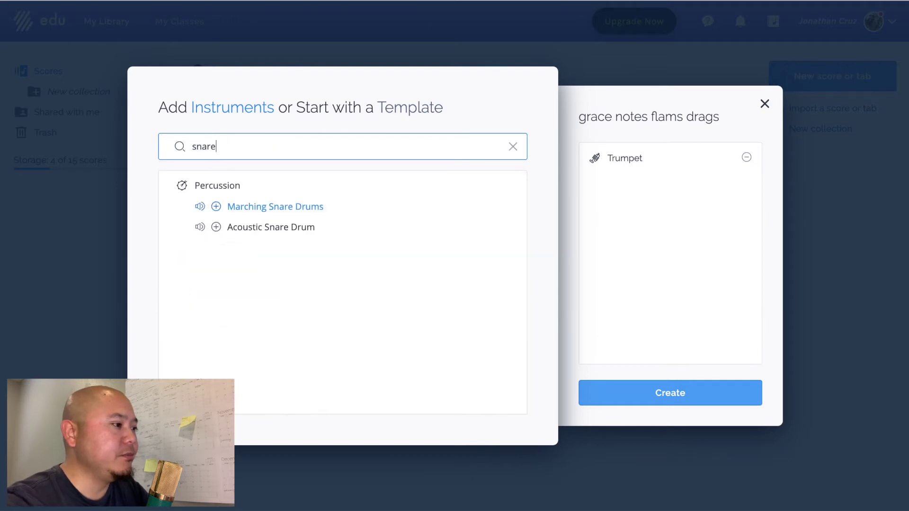
{"action": "left_click", "coordinate": [216, 228]}
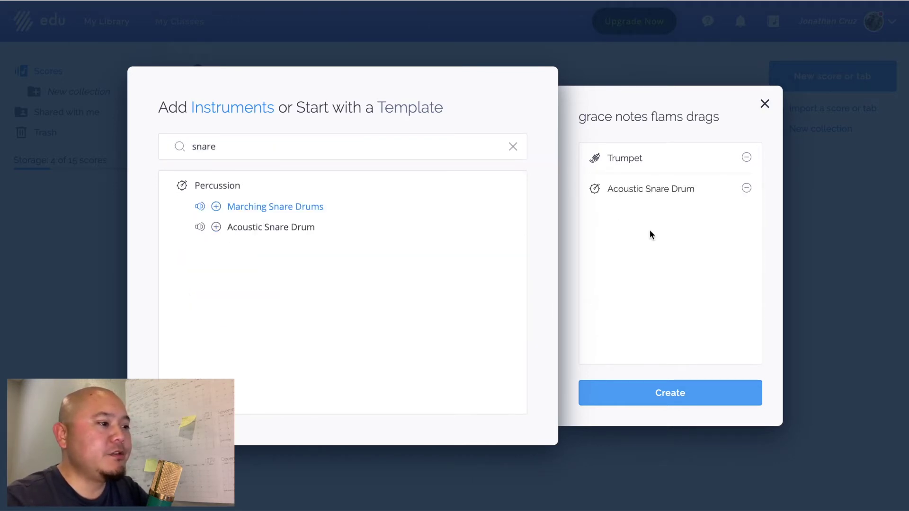
{"action": "left_click", "coordinate": [666, 394]}
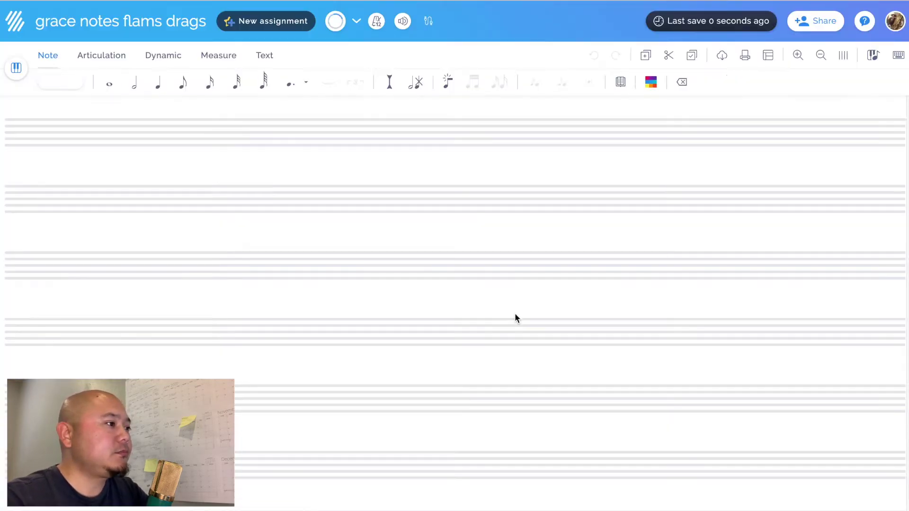
- Change the trumpet staff's key signature to the one with no sharps or flats
{"action": "scroll", "coordinate": [398, 284], "scroll_direction": "down", "scroll_amount": 2}
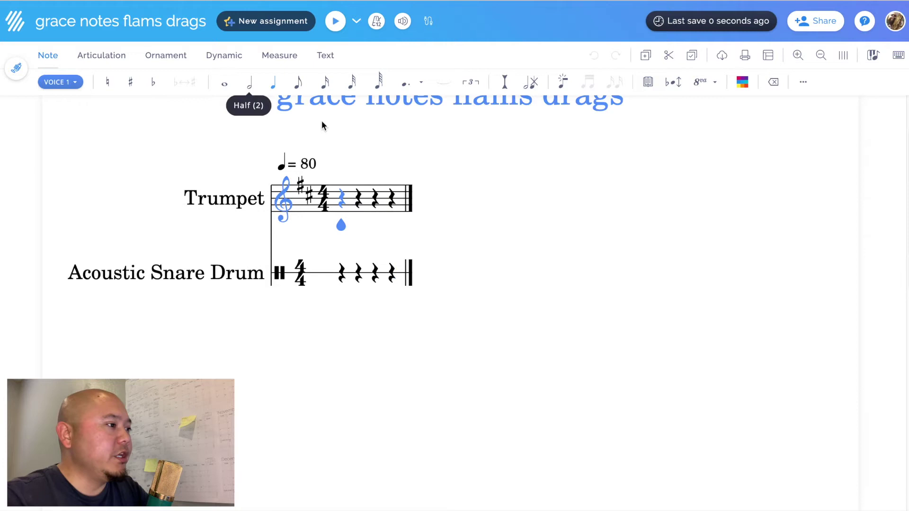
{"action": "scroll", "coordinate": [351, 300], "scroll_direction": "up", "scroll_amount": 2}
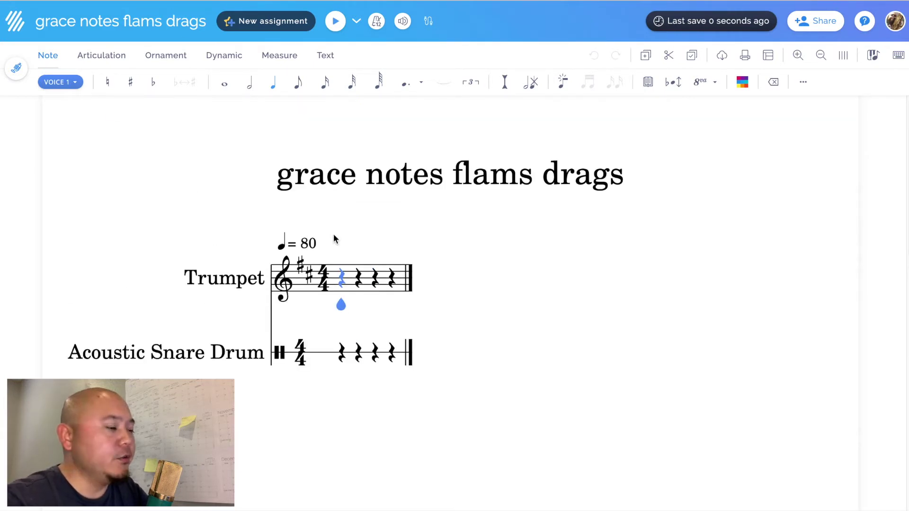
{"action": "left_click", "coordinate": [291, 268]}
{"action": "left_click", "coordinate": [305, 266]}
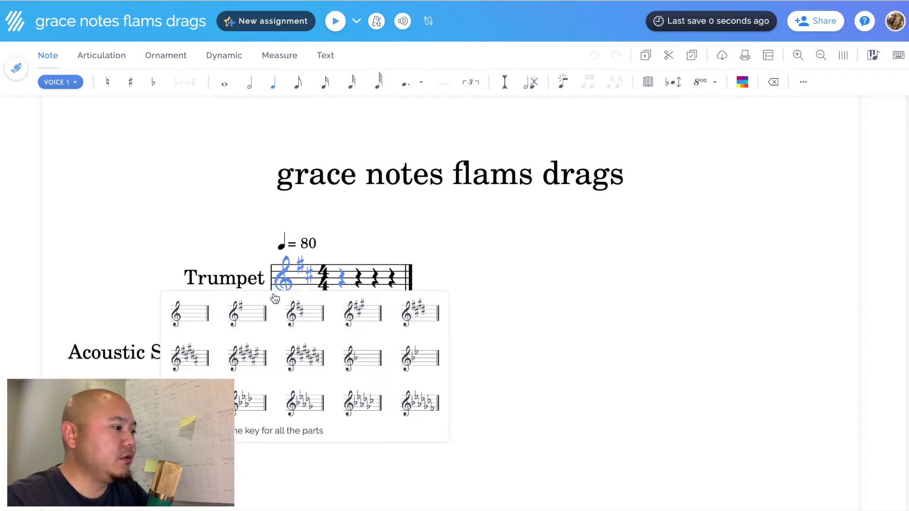
{"action": "left_click", "coordinate": [196, 318]}
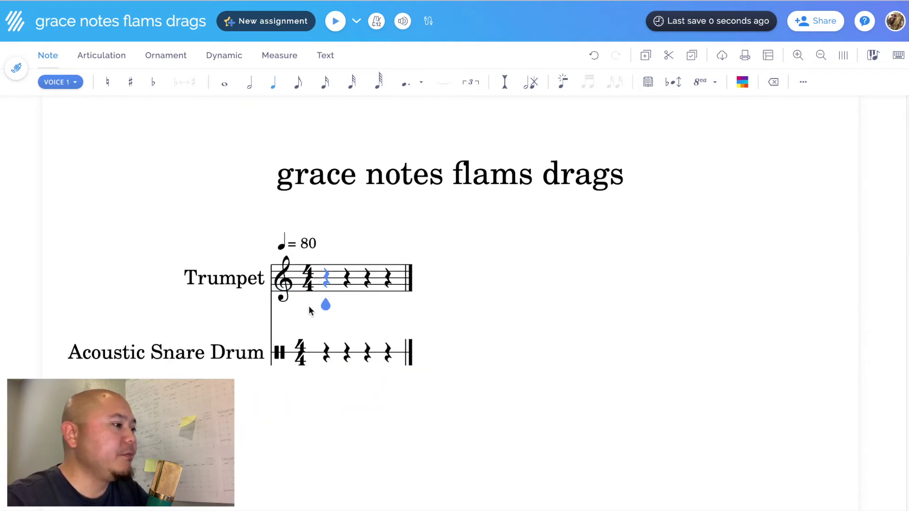
- Fill the first trumpet measure with four quarter-note Cs in the third space
{"action": "left_click", "coordinate": [327, 277]}
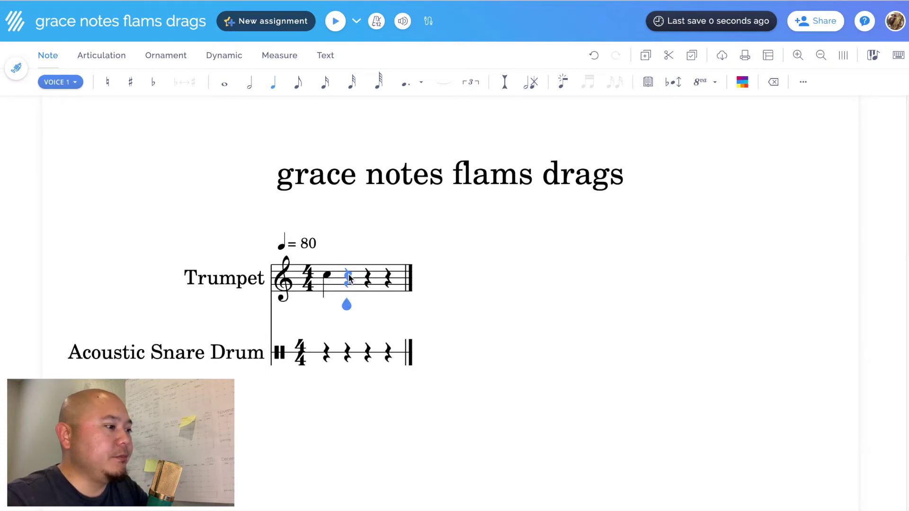
{"action": "left_click", "coordinate": [348, 276]}
{"action": "left_click", "coordinate": [369, 276]}
{"action": "left_click", "coordinate": [389, 275]}
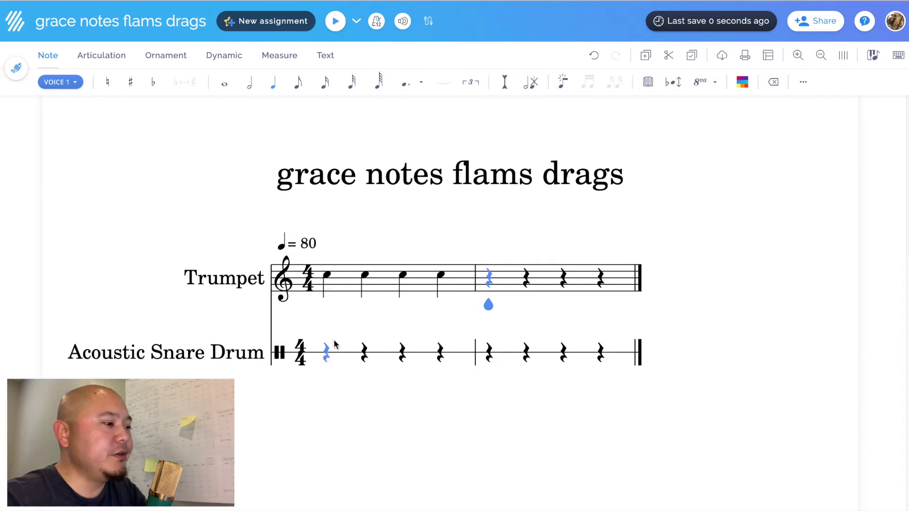
- Add an acciaccatura before the first quarter note of the trumpet's first measure
{"action": "key", "text": "Left"}
{"action": "key", "text": "Left"}
{"action": "key", "text": "Left"}
{"action": "key", "text": "Left"}
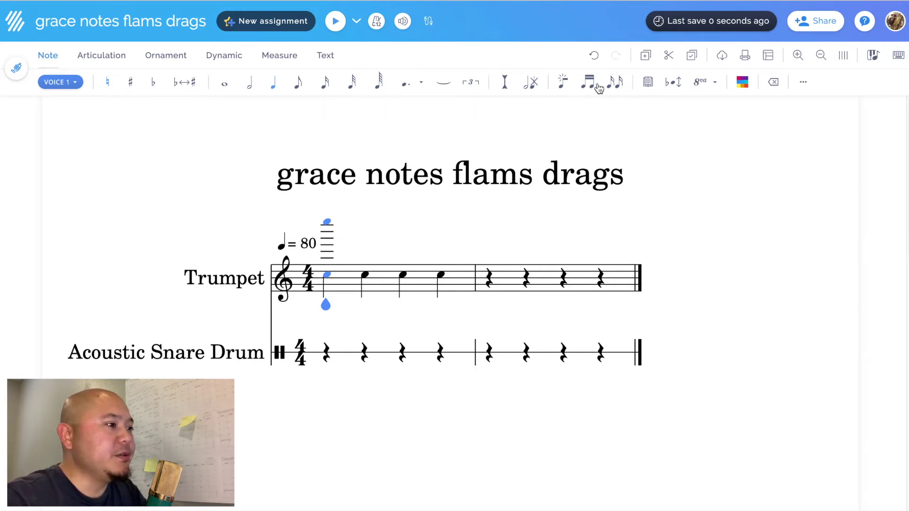
{"action": "left_click", "coordinate": [803, 85]}
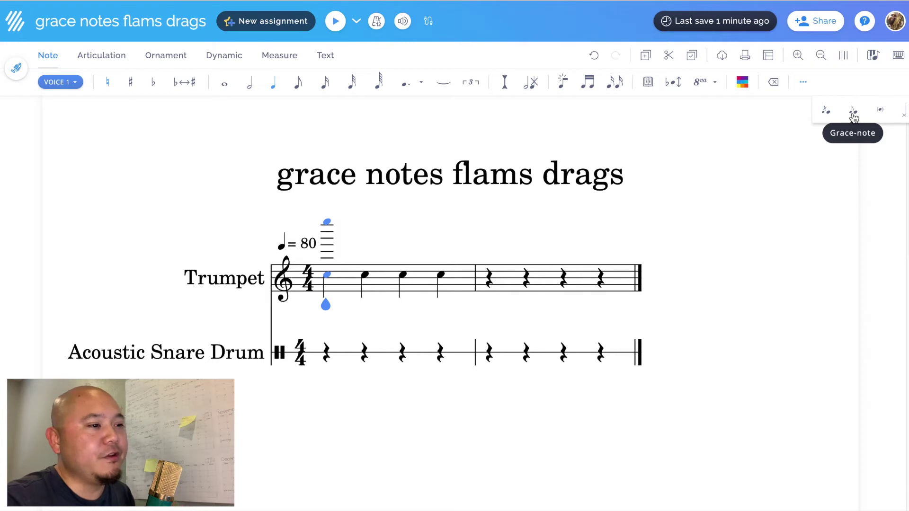
{"action": "left_click", "coordinate": [328, 278]}
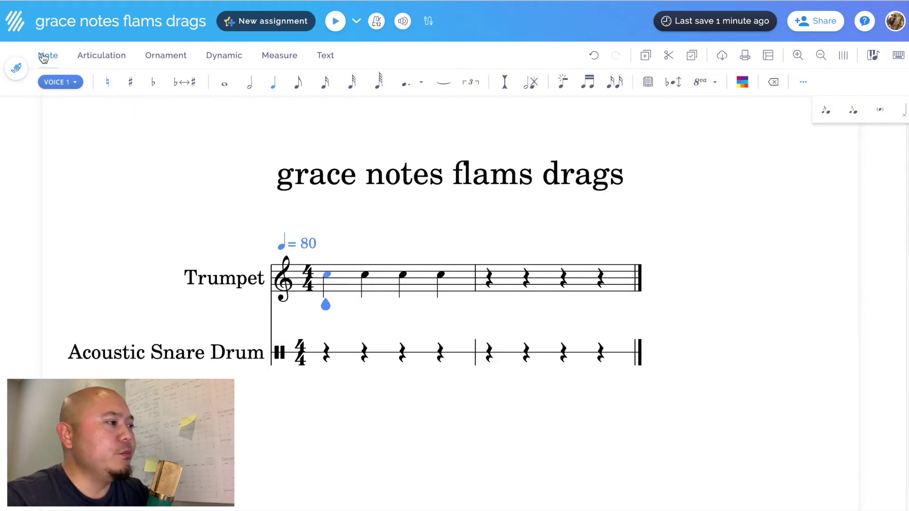
{"action": "left_click", "coordinate": [825, 117]}
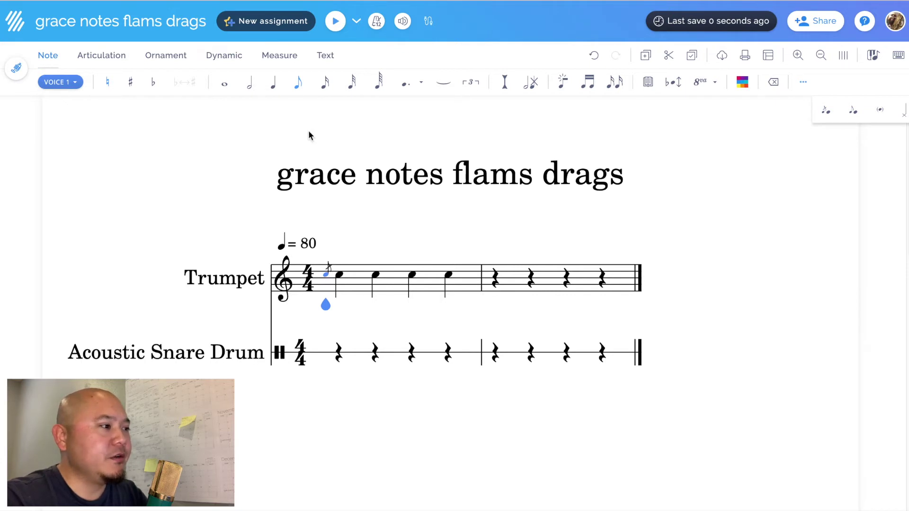
- Try the first grace note as a sixteenth and as an eighth, and replace it with a slashed acciaccatura
{"action": "left_click", "coordinate": [325, 84]}
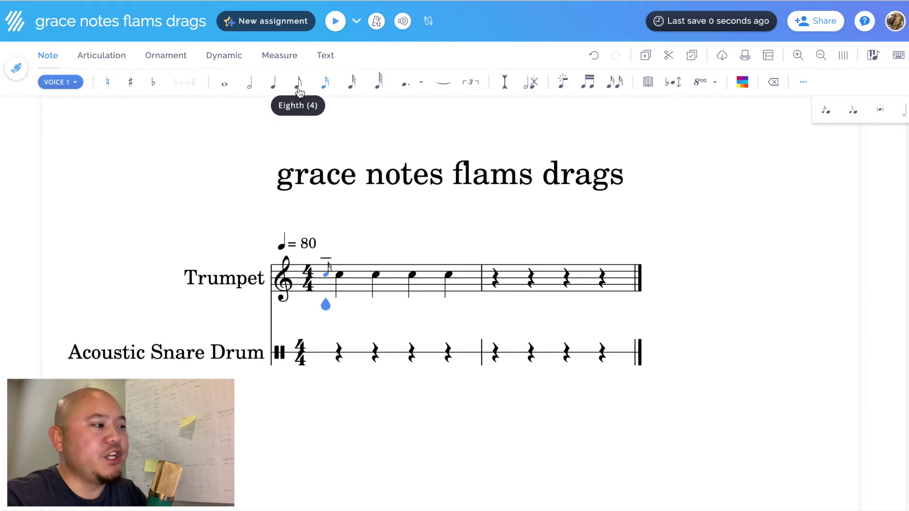
{"action": "left_click", "coordinate": [299, 90]}
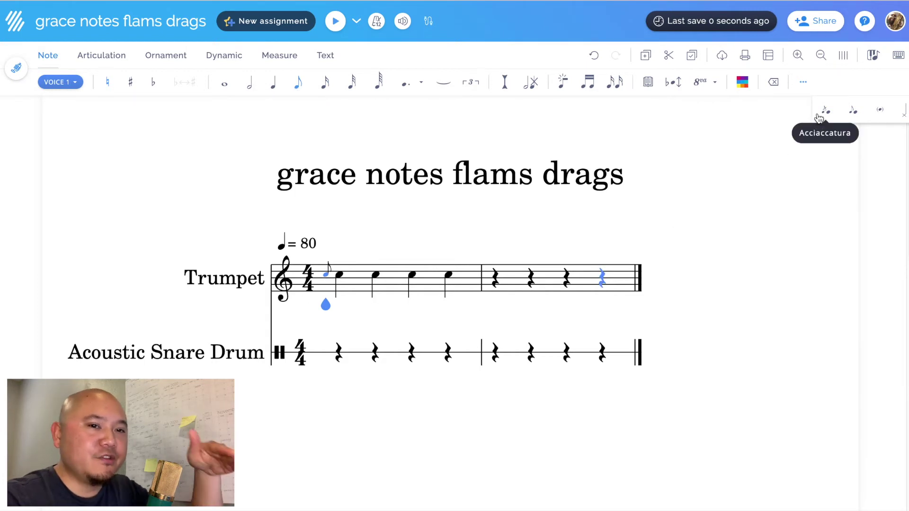
{"action": "left_click", "coordinate": [825, 113]}
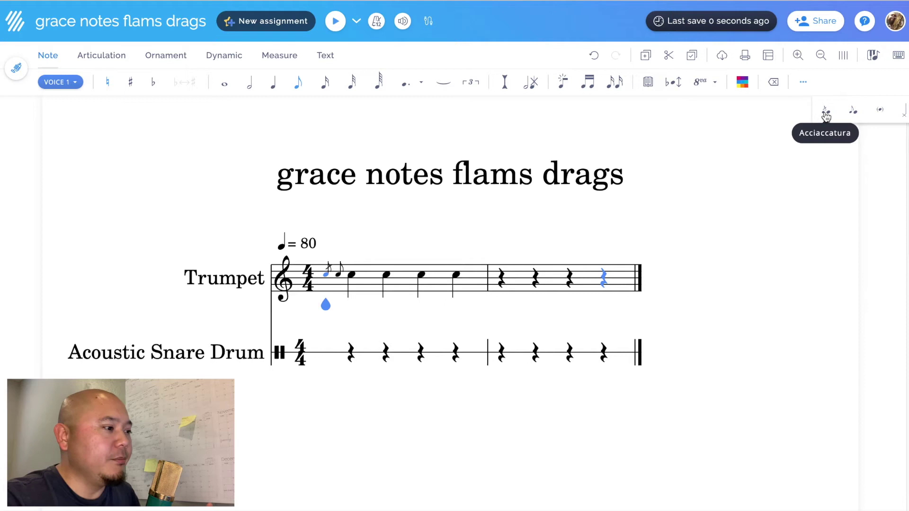
{"action": "left_click", "coordinate": [539, 274]}
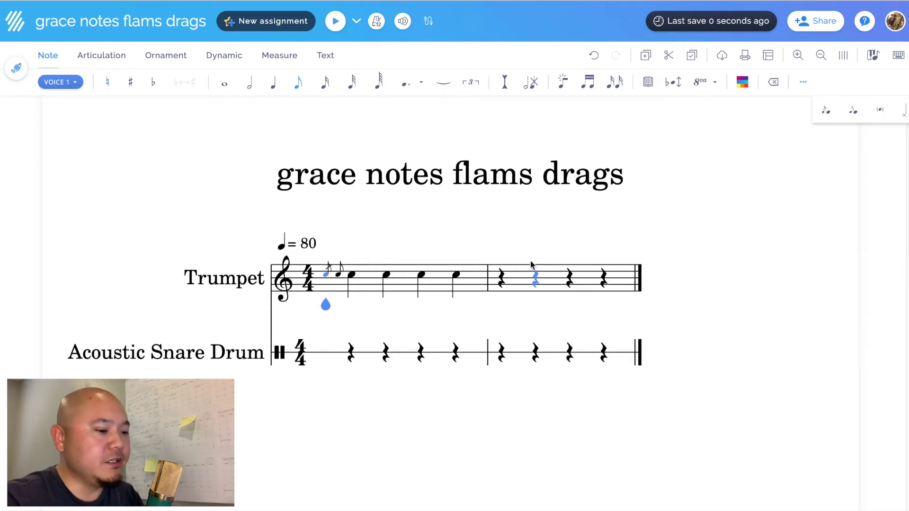
{"action": "key", "text": "Right"}
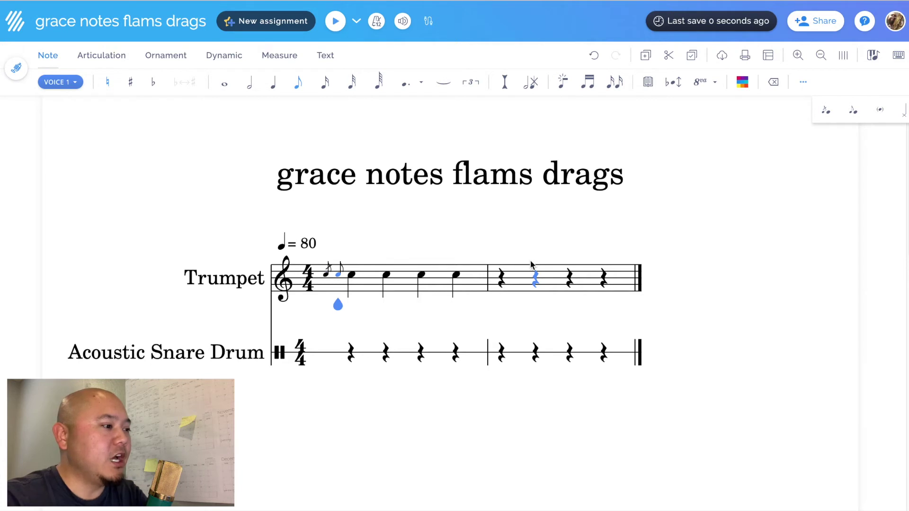
{"action": "key", "text": "Delete"}
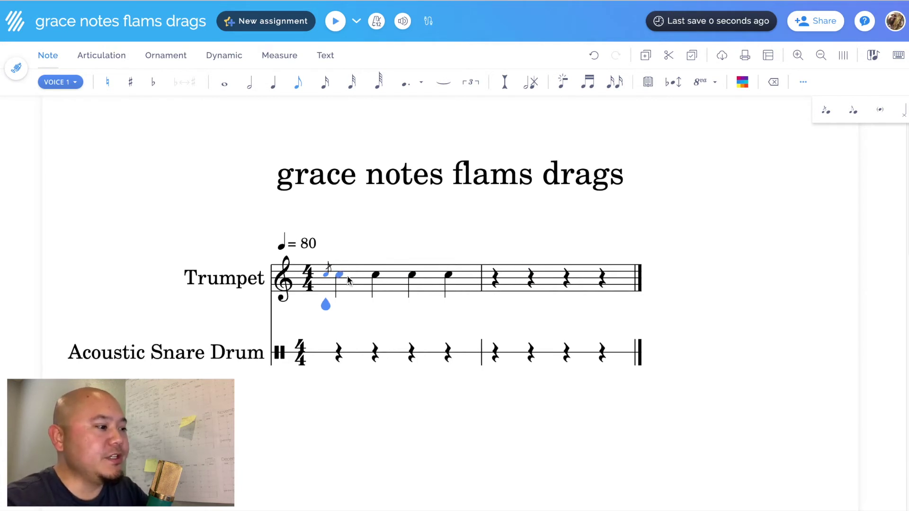
- Add an unslashed grace note before the second trumpet note and make it a sixteenth
{"action": "key", "text": "Right"}
{"action": "key", "text": "Right"}
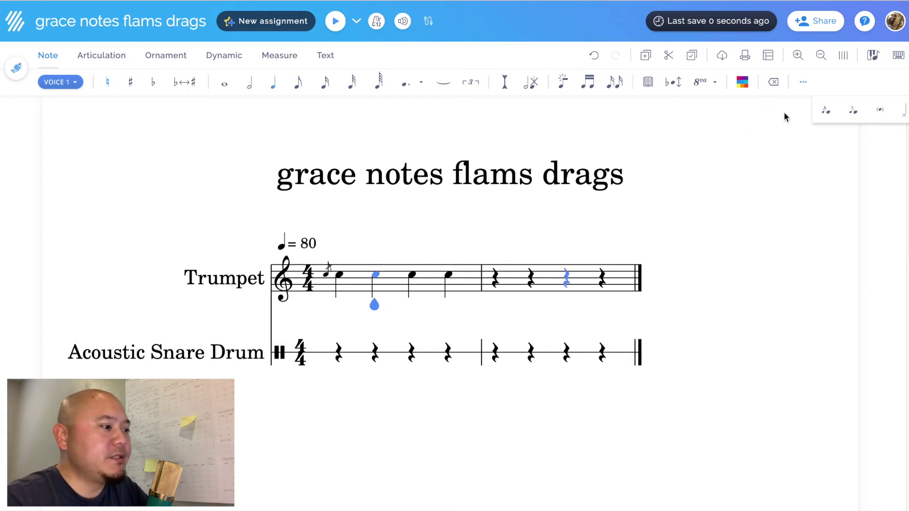
{"action": "left_click", "coordinate": [853, 116]}
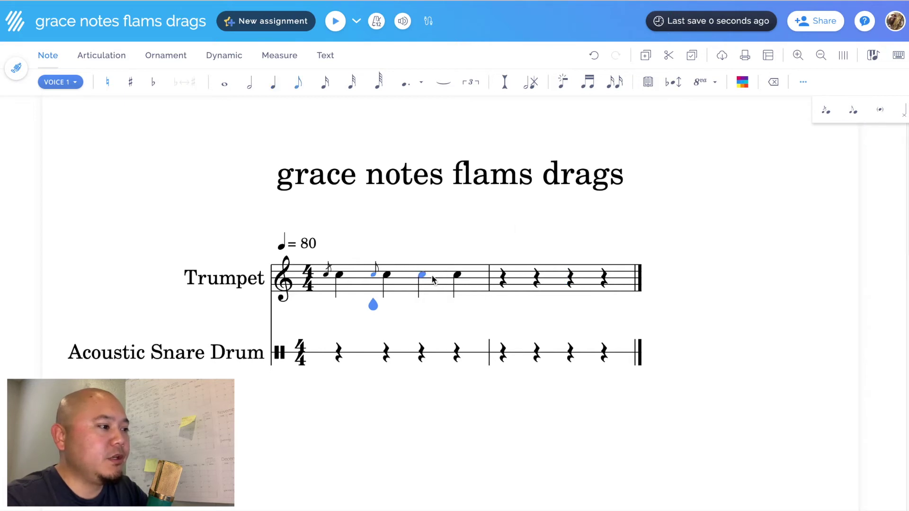
{"action": "left_click", "coordinate": [324, 92]}
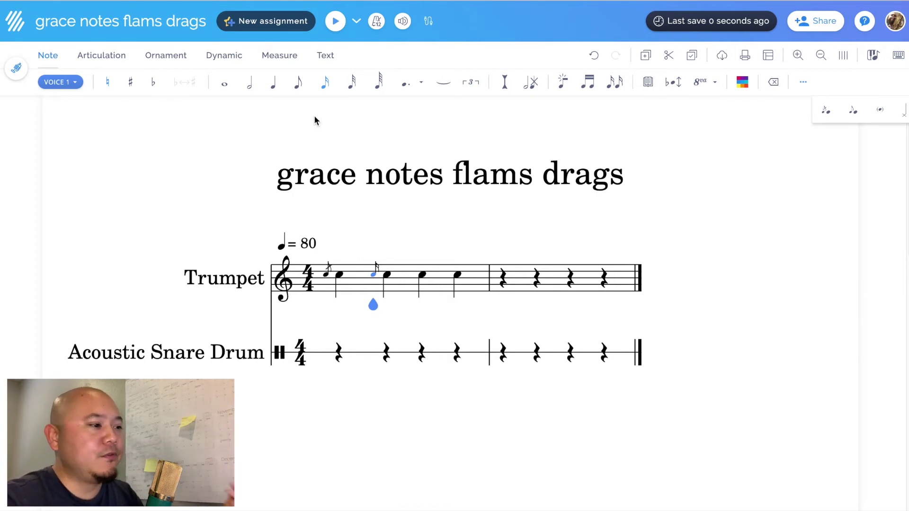
- Add three unslashed grace notes before the third quarter note in the trumpet's first measure
{"action": "key", "text": "Right"}
{"action": "key", "text": "Right"}
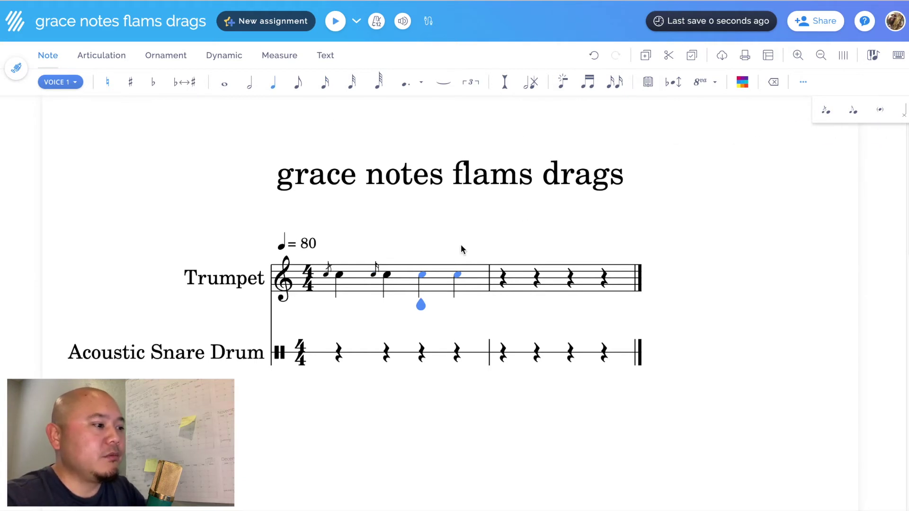
{"action": "left_click", "coordinate": [854, 113]}
{"action": "left_click", "coordinate": [854, 113]}
{"action": "left_click", "coordinate": [854, 112]}
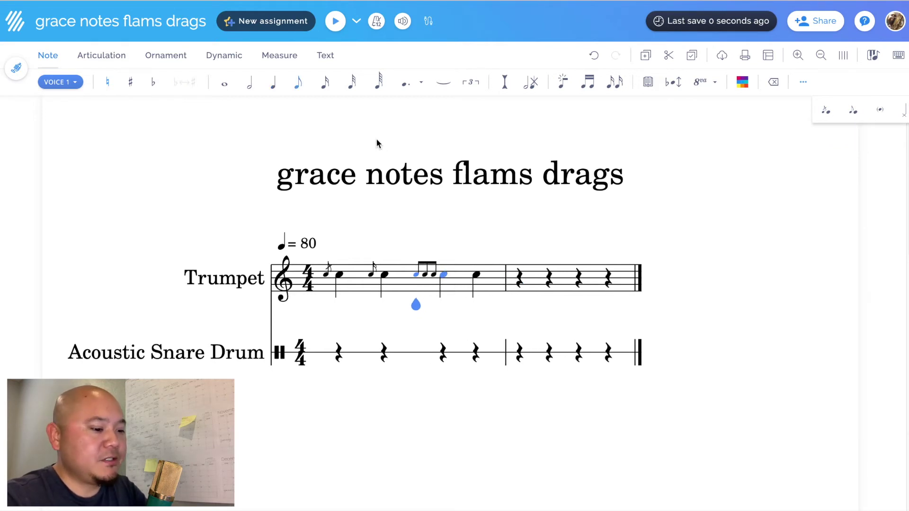
- Change the three grace notes before the third trumpet note to sixteenths
{"action": "left_click", "coordinate": [326, 87]}
{"action": "key", "text": "Right"}
{"action": "key", "text": "Right"}
{"action": "left_click", "coordinate": [324, 84]}
- Lower the three grace notes before the third trumpet note so they ascend G, A, B
{"action": "key", "text": "Left"}
{"action": "key", "text": "Left"}
{"action": "key", "text": "Right"}
{"action": "key", "text": "Right"}
{"action": "key", "text": "Down"}
{"action": "key", "text": "Left"}
{"action": "key", "text": "Down"}
{"action": "key", "text": "Left"}
{"action": "key", "text": "Down"}
{"action": "key", "text": "Down"}
{"action": "key", "text": "Down"}
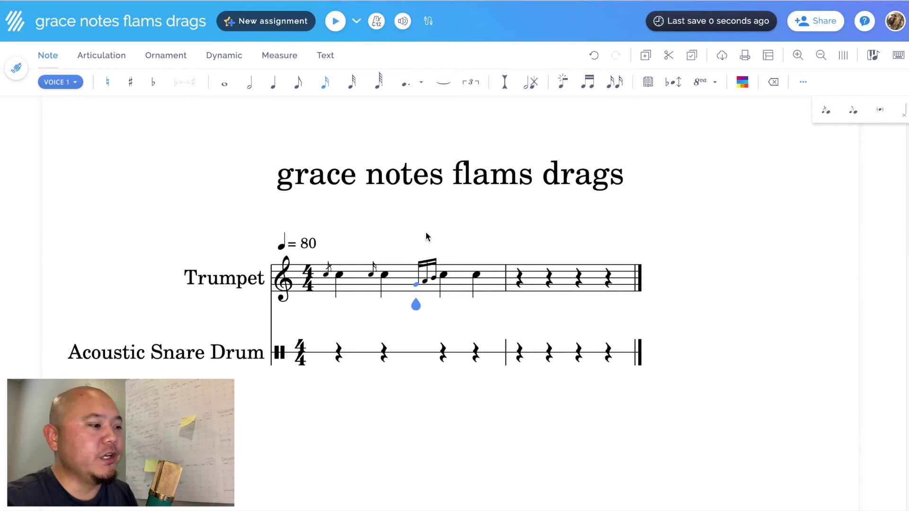
- Add four unslashed grace notes before the fourth quarter note in the trumpet's first measure
{"action": "key", "text": "Right"}
{"action": "key", "text": "Right"}
{"action": "key", "text": "Right"}
{"action": "key", "text": "Right"}
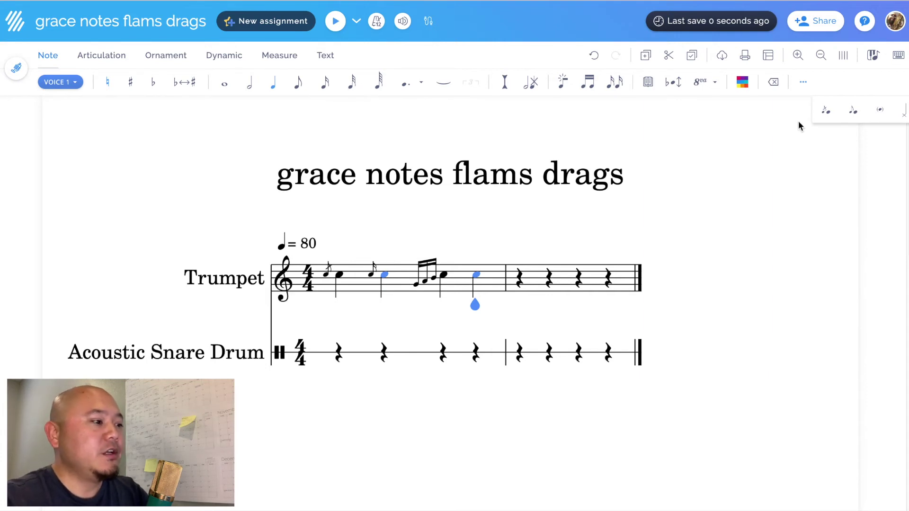
{"action": "left_click", "coordinate": [852, 112]}
{"action": "left_click", "coordinate": [852, 113]}
{"action": "left_click", "coordinate": [852, 113]}
{"action": "left_click", "coordinate": [852, 112]}
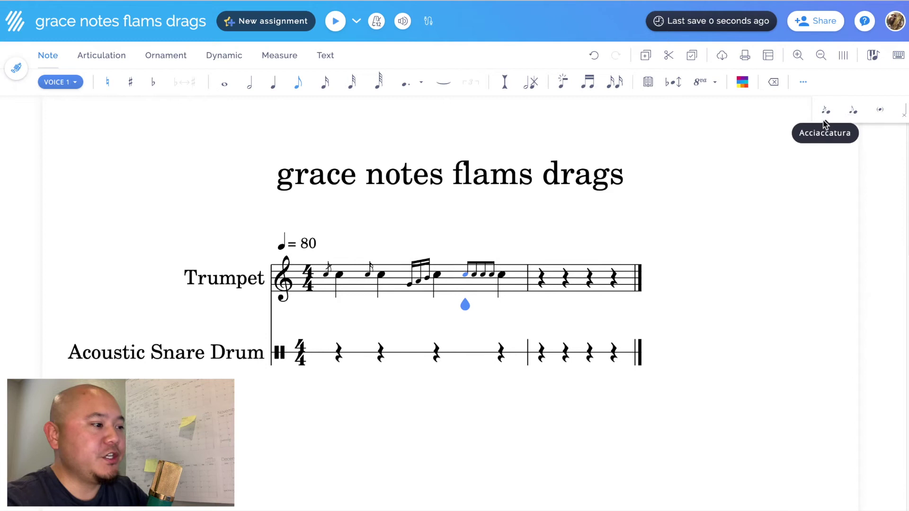
- Lower the four grace notes before the fourth trumpet note so they ascend F, G, A, B
{"action": "key", "text": "Down"}
{"action": "key", "text": "Down"}
{"action": "key", "text": "Down"}
{"action": "key", "text": "Right"}
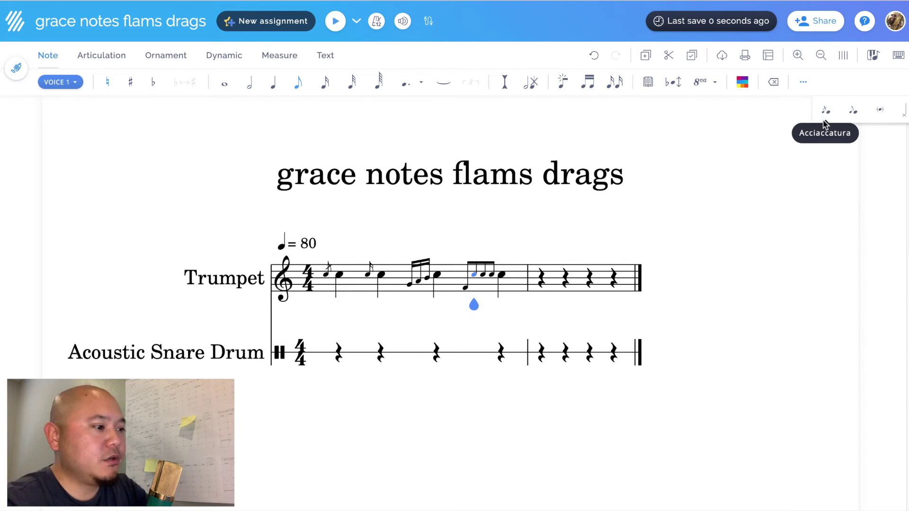
{"action": "key", "text": "Right"}
{"action": "key", "text": "Down"}
{"action": "key", "text": "Right"}
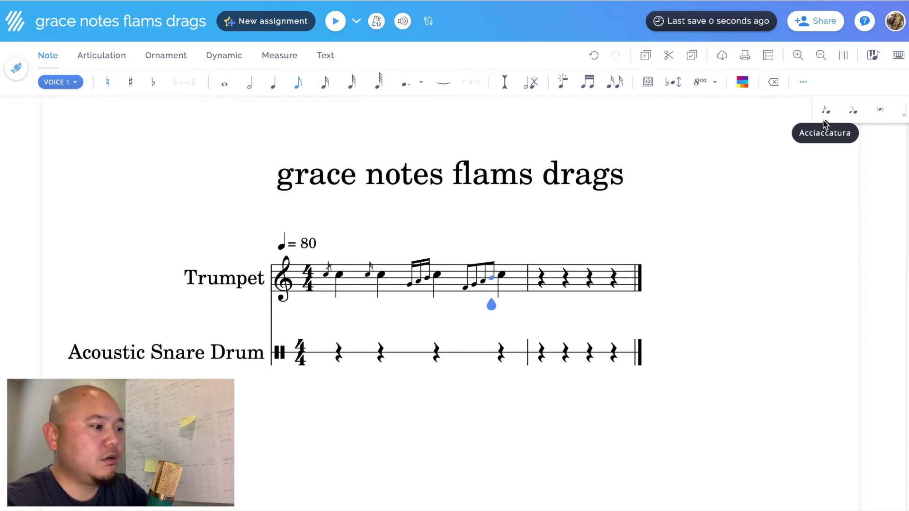
- Change the four grace notes before the fourth trumpet note to thirty-second notes
{"action": "key", "text": "Left"}
{"action": "key", "text": "Left"}
{"action": "key", "text": "Left"}
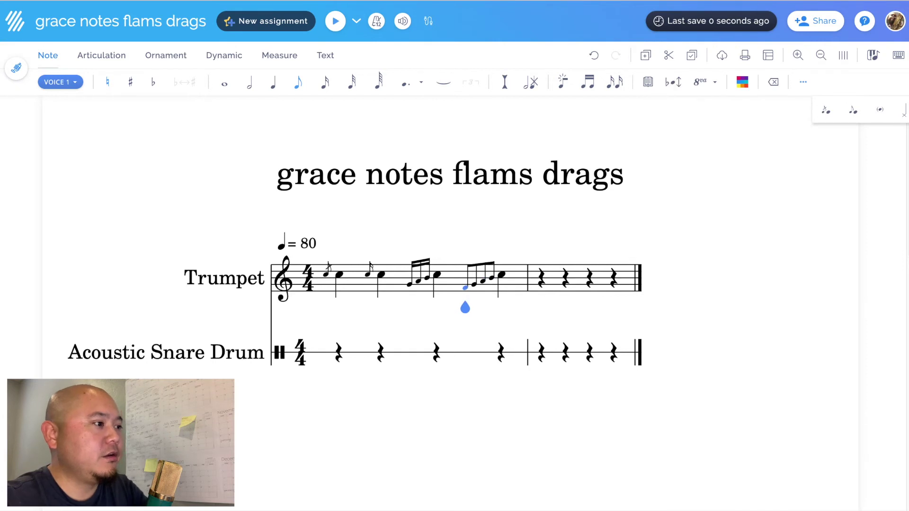
{"action": "left_click", "coordinate": [356, 91]}
{"action": "key", "text": "Right"}
{"action": "left_click", "coordinate": [357, 92]}
{"action": "key", "text": "Right"}
{"action": "left_click", "coordinate": [357, 92]}
{"action": "key", "text": "Right"}
{"action": "left_click", "coordinate": [356, 91]}
{"action": "key", "text": "Right"}
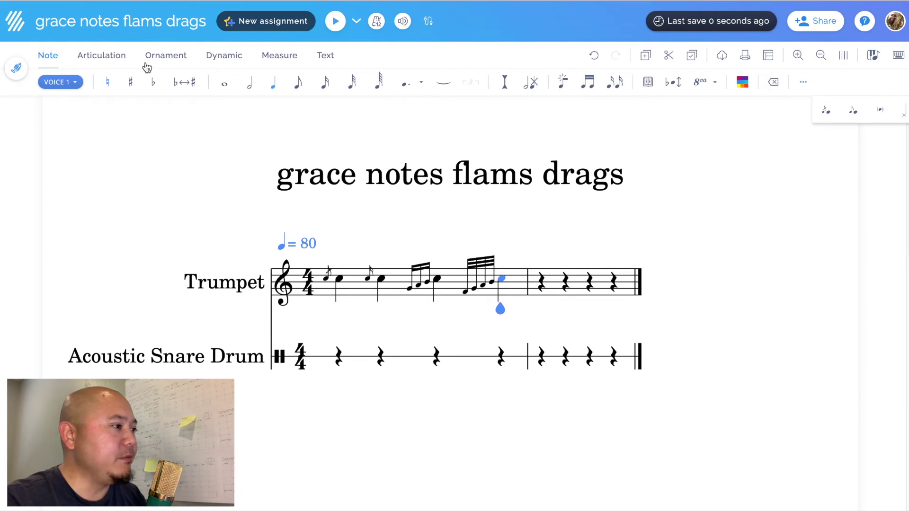
- Try adding an acciaccatura before the four thirty-second grace notes in the trumpet part, and undo it
{"action": "left_click", "coordinate": [106, 68]}
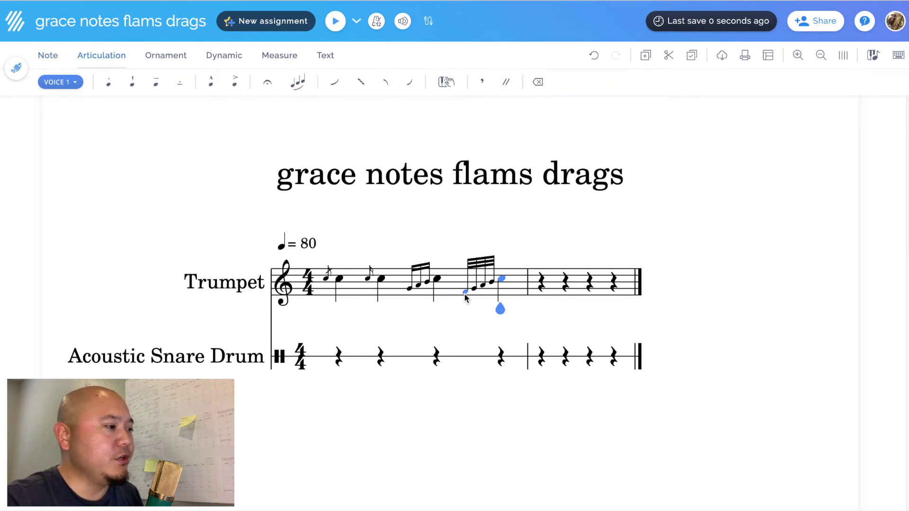
{"action": "key", "text": "Left"}
{"action": "key", "text": "Left"}
{"action": "key", "text": "Left"}
{"action": "key", "text": "Left"}
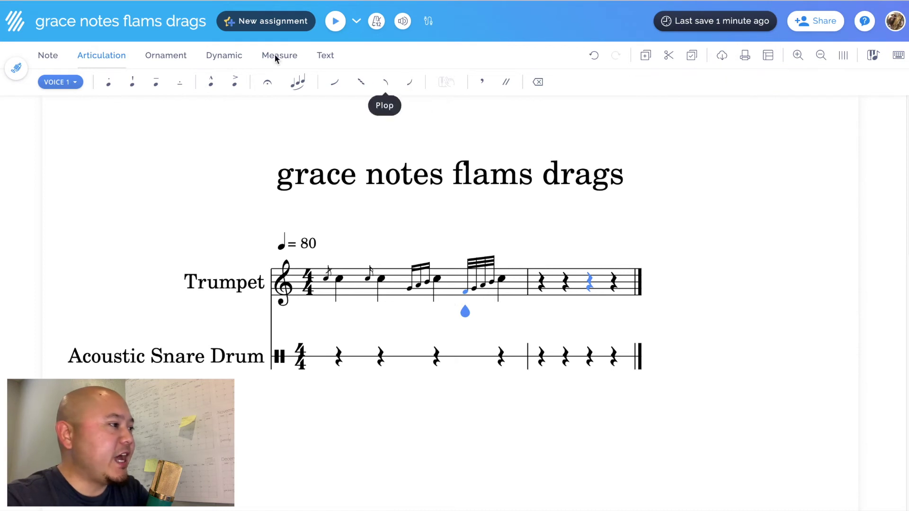
{"action": "left_click", "coordinate": [43, 56]}
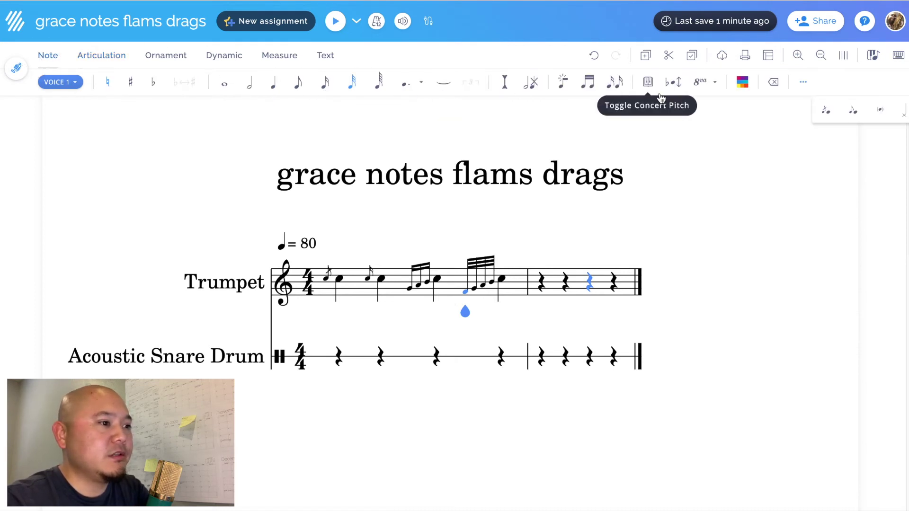
{"action": "left_click", "coordinate": [824, 112]}
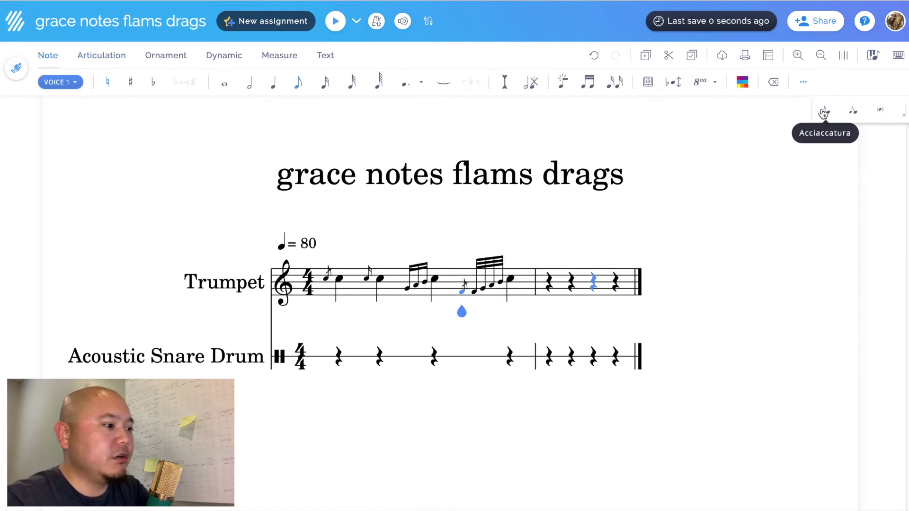
{"action": "scroll", "coordinate": [490, 203], "scroll_direction": "down", "scroll_amount": 3}
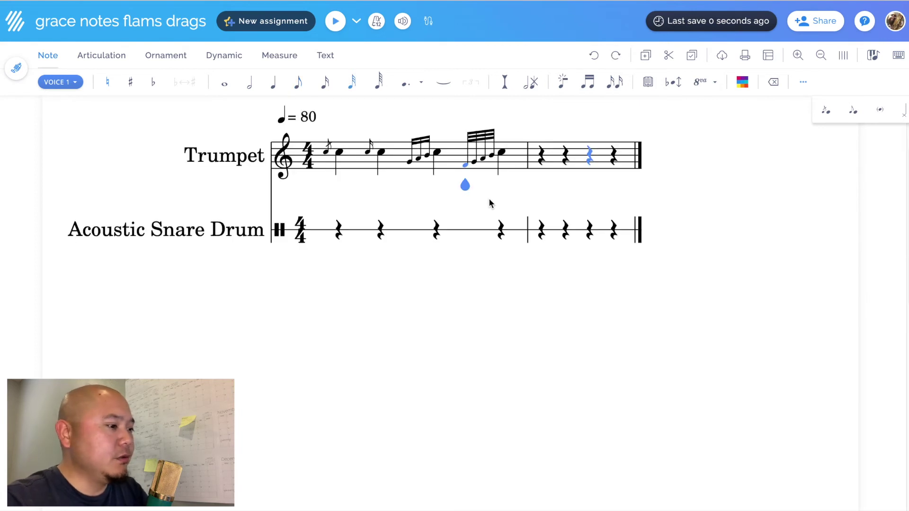
{"action": "key", "text": "ctrl+z"}
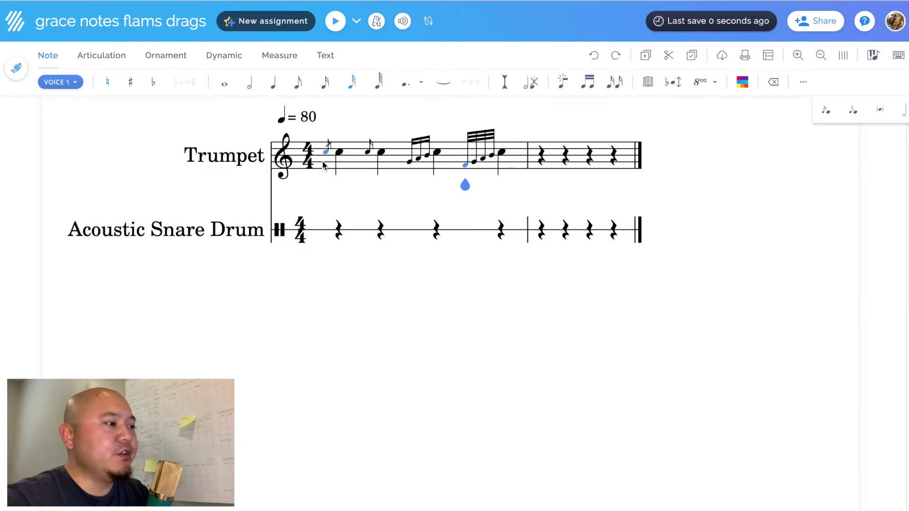
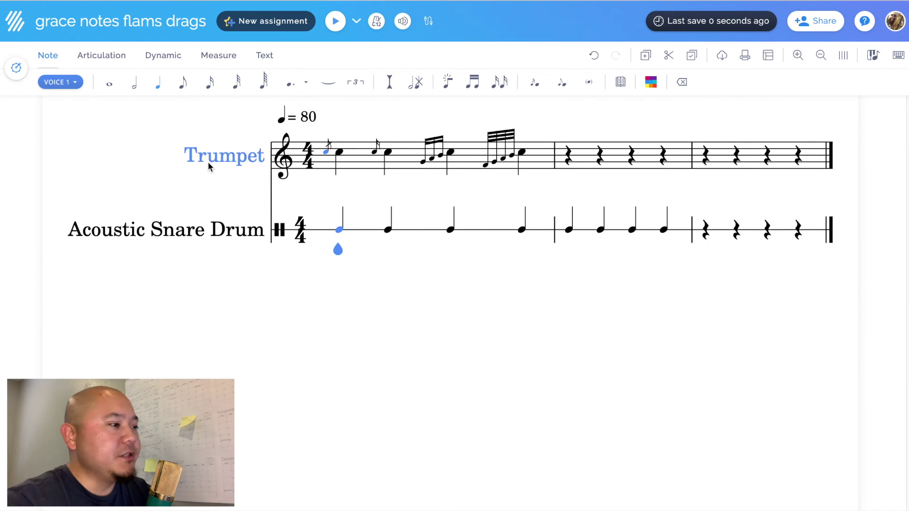
- Add an acciaccatura before the first snare drum note to notate a flam
{"action": "left_click", "coordinate": [339, 230]}
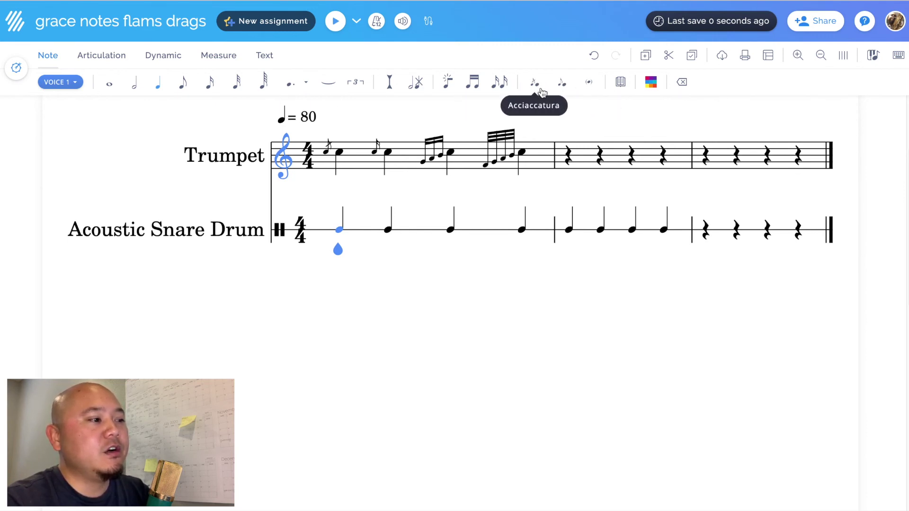
{"action": "left_click", "coordinate": [521, 151]}
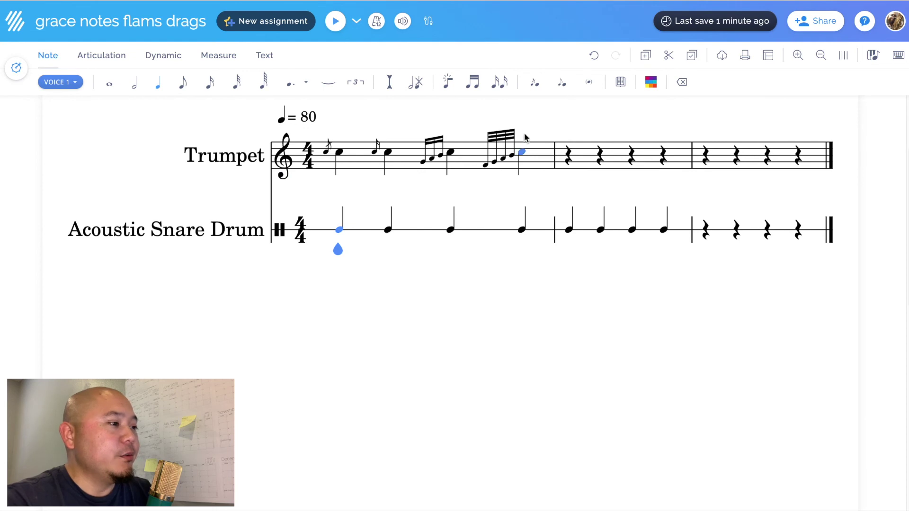
{"action": "left_click", "coordinate": [534, 85]}
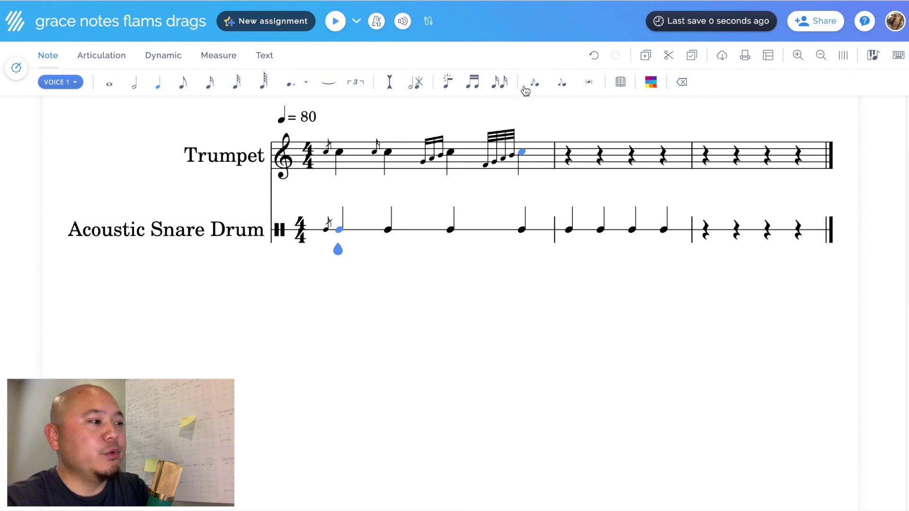
{"action": "key", "text": "Right"}
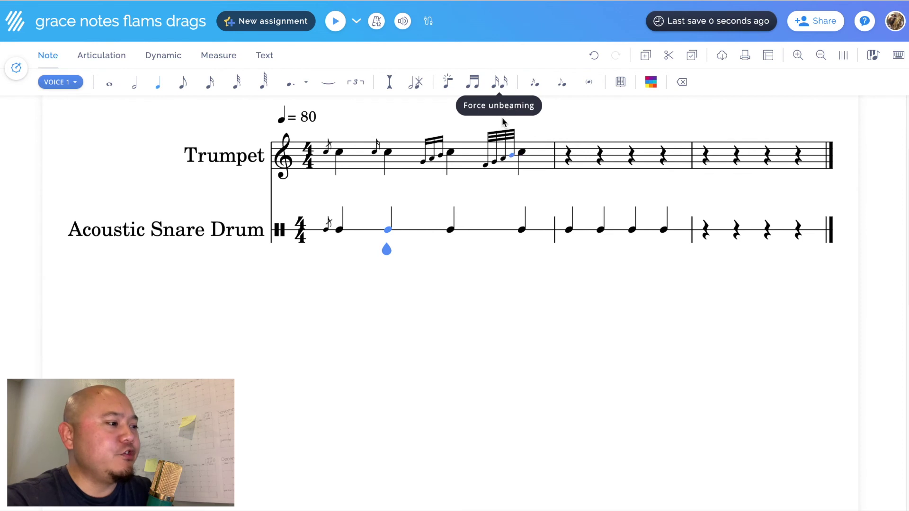
{"action": "left_click", "coordinate": [442, 155]}
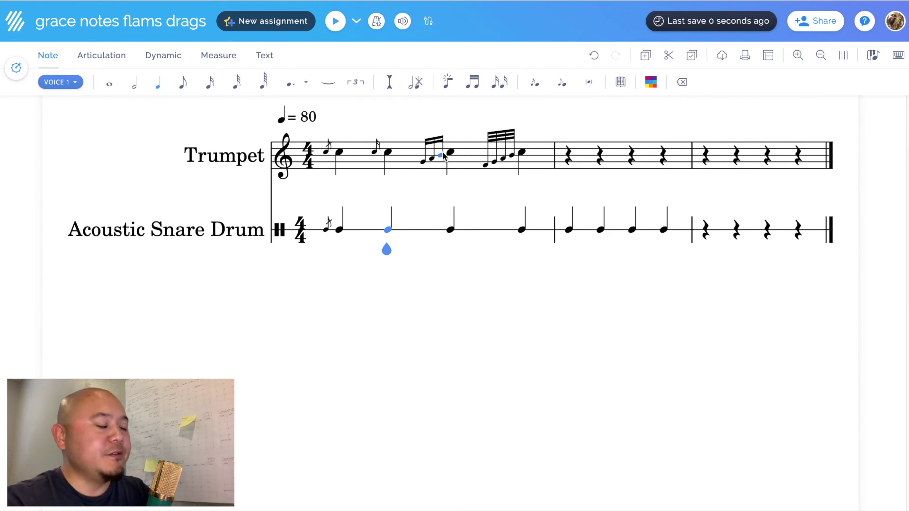
{"action": "key", "text": "Right"}
{"action": "key", "text": "Right"}
{"action": "key", "text": "Right"}
{"action": "key", "text": "Right"}
{"action": "key", "text": "Right"}
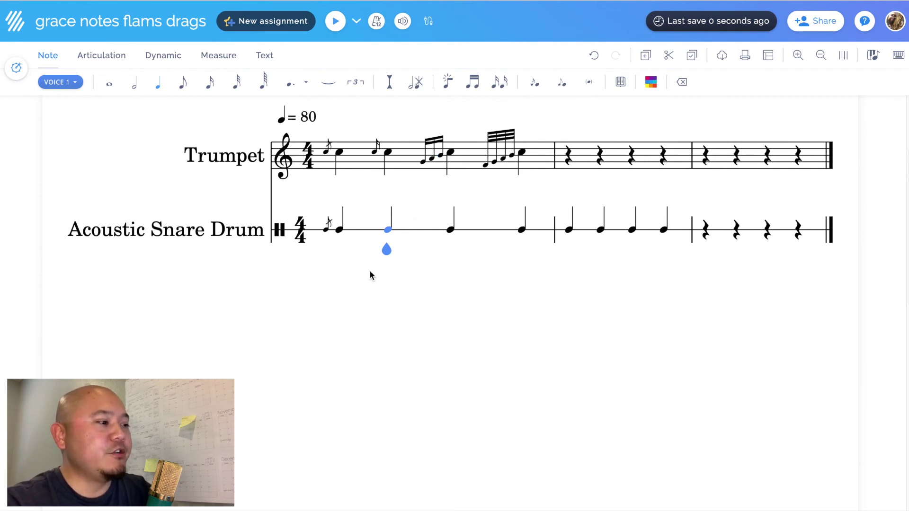
- Add two unslashed grace notes before the second snare drum note and change them to sixteenths
{"action": "left_click", "coordinate": [562, 84]}
{"action": "left_click", "coordinate": [563, 84]}
{"action": "key", "text": "Right"}
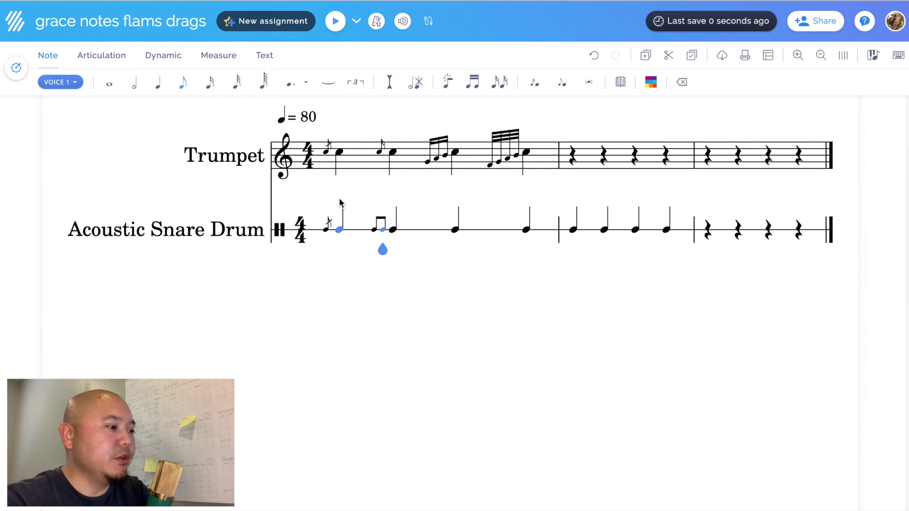
{"action": "key", "text": "Right"}
{"action": "key", "text": "Left"}
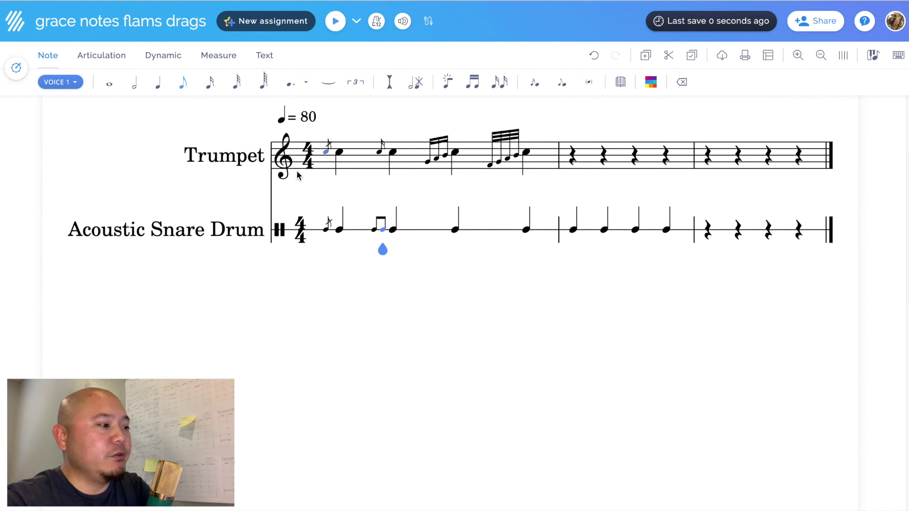
{"action": "left_click", "coordinate": [212, 85]}
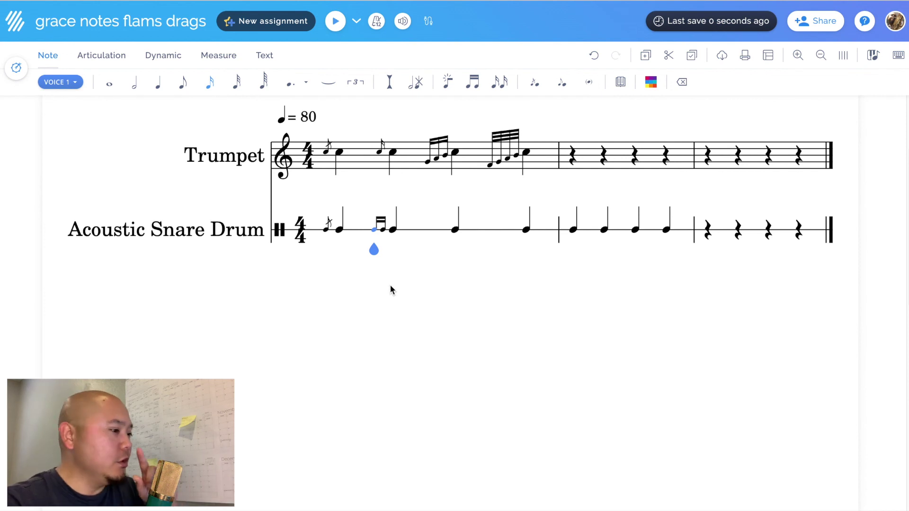
- Delete the first snare drum note in the second measure
{"action": "left_click", "coordinate": [331, 84]}
{"action": "key", "text": "Right"}
{"action": "key", "text": "Right"}
{"action": "key", "text": "Right"}
{"action": "key", "text": "Right"}
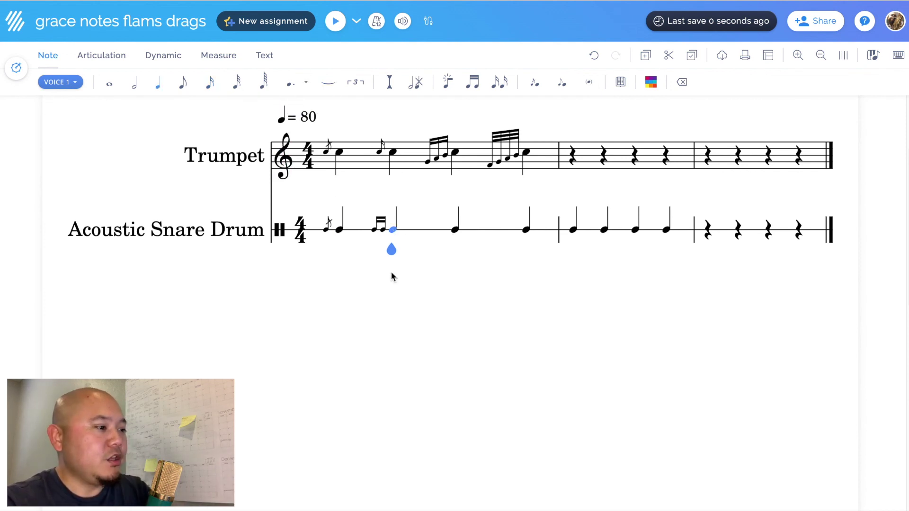
{"action": "key", "text": "BackSpace"}
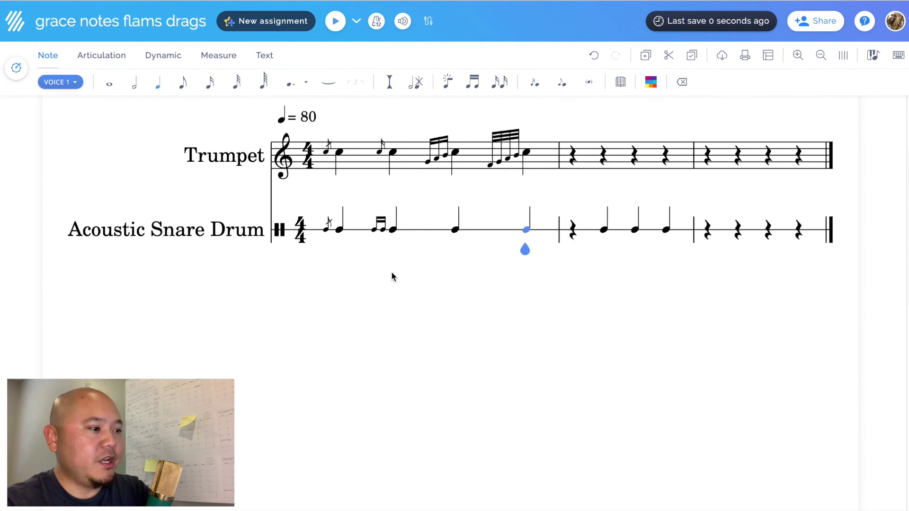
- Replace the fourth snare drum quarter note in the first measure with two eighth notes
{"action": "left_click", "coordinate": [183, 84]}
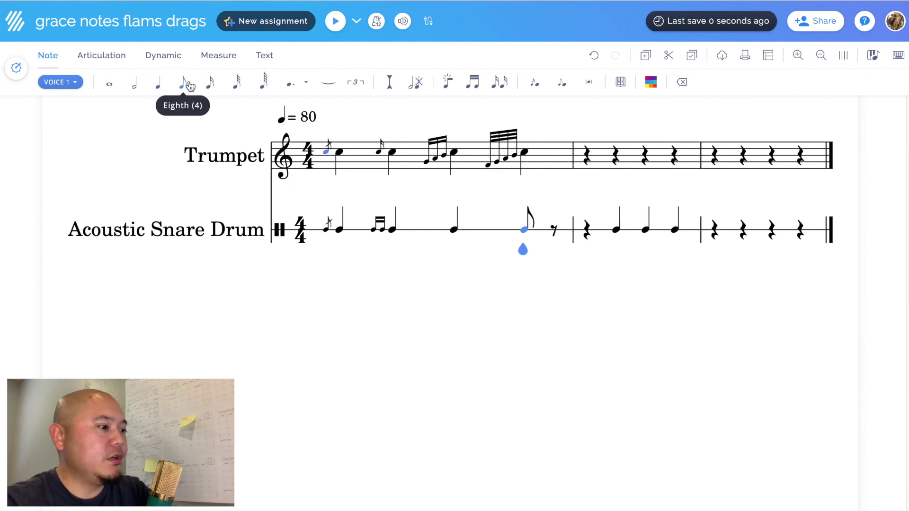
{"action": "left_click", "coordinate": [553, 230]}
{"action": "left_click", "coordinate": [553, 230]}
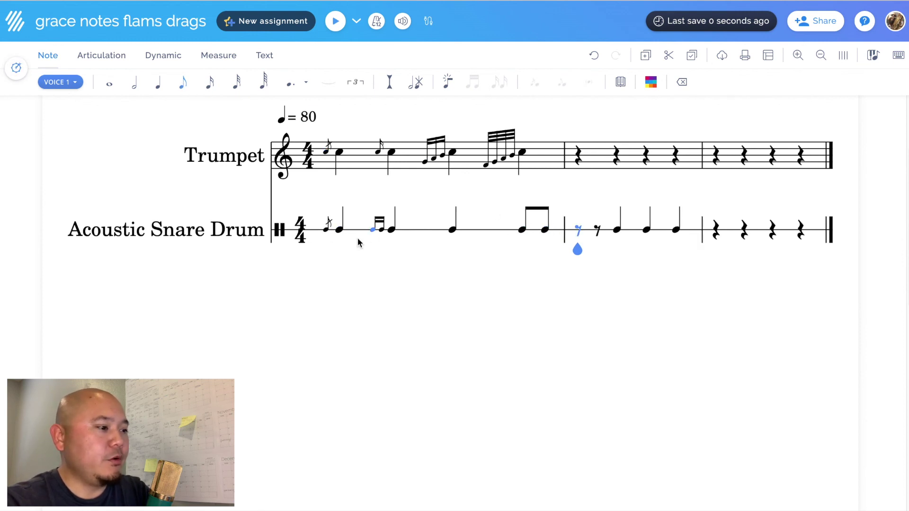
- Add an acciaccatura before the first eighth note on the snare drum's fourth beat
{"action": "key", "text": "Left"}
{"action": "key", "text": "Left"}
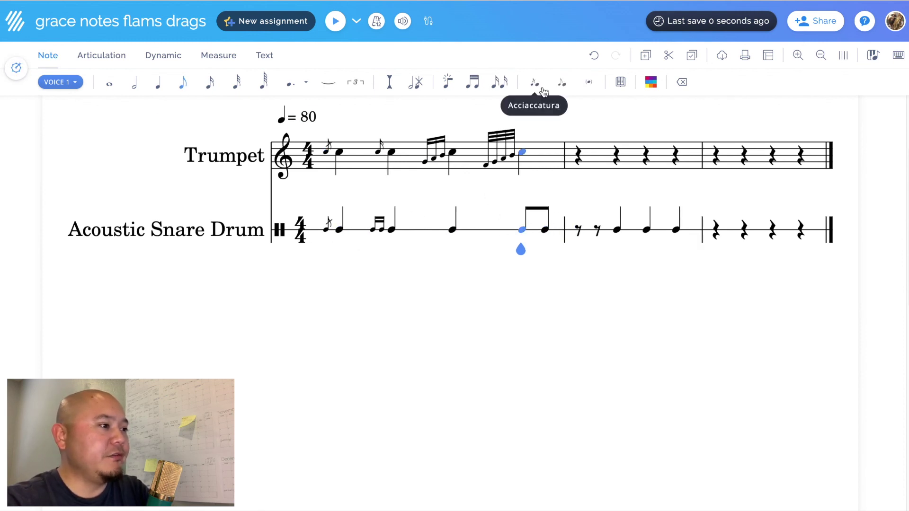
{"action": "left_click", "coordinate": [543, 88]}
{"action": "key", "text": "Right"}
{"action": "key", "text": "Right"}
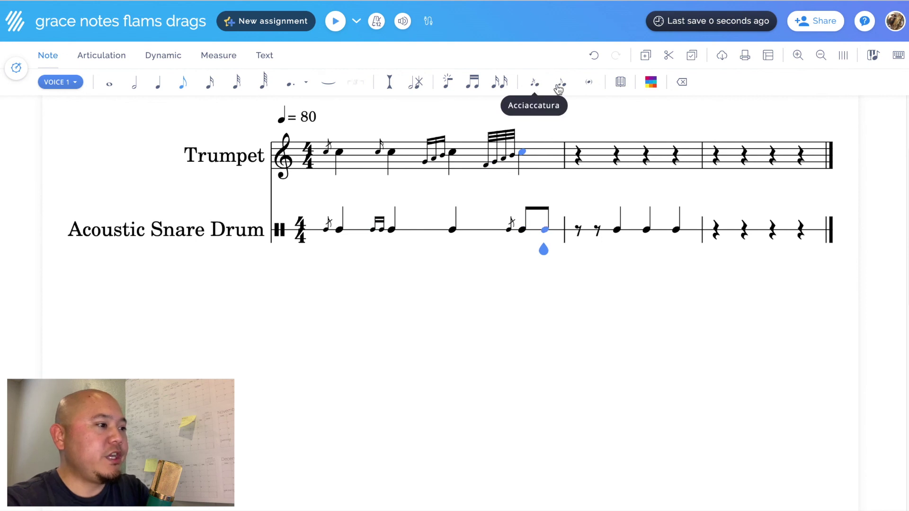
- Add two unslashed grace notes before the second eighth note of the snare's fourth beat and make them sixteenths
{"action": "left_click", "coordinate": [562, 83]}
{"action": "left_click", "coordinate": [562, 83]}
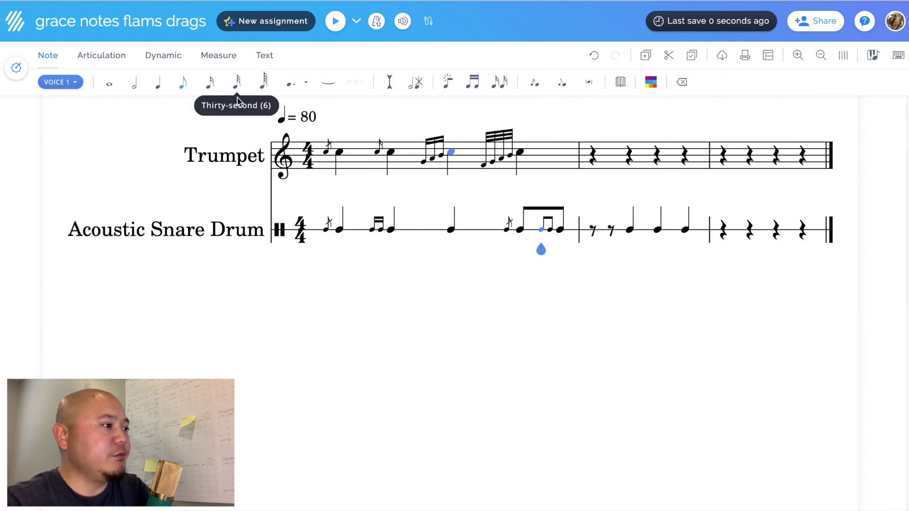
{"action": "key", "text": "Right"}
{"action": "left_click", "coordinate": [210, 82]}
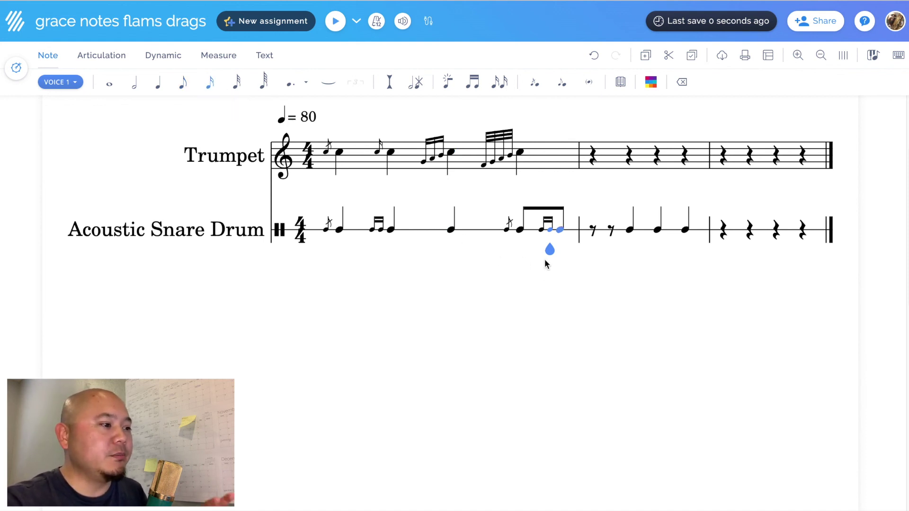
{"action": "key", "text": "Right"}
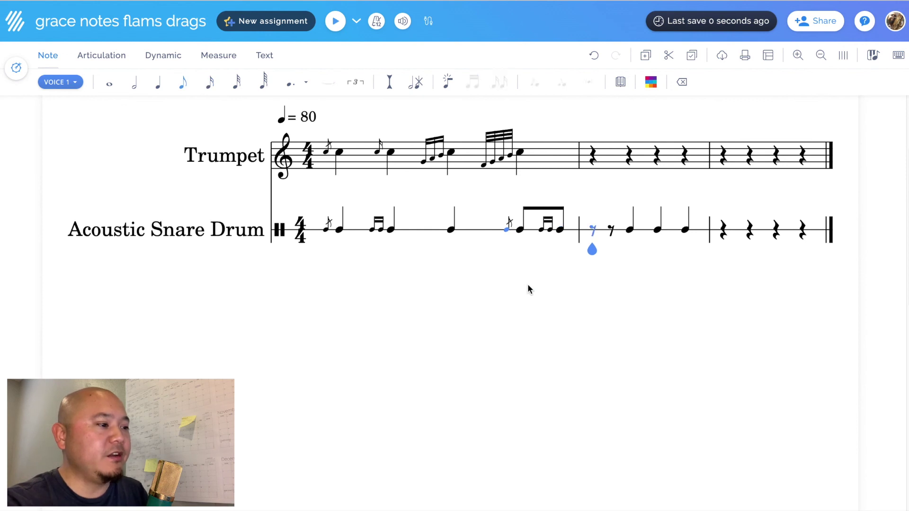